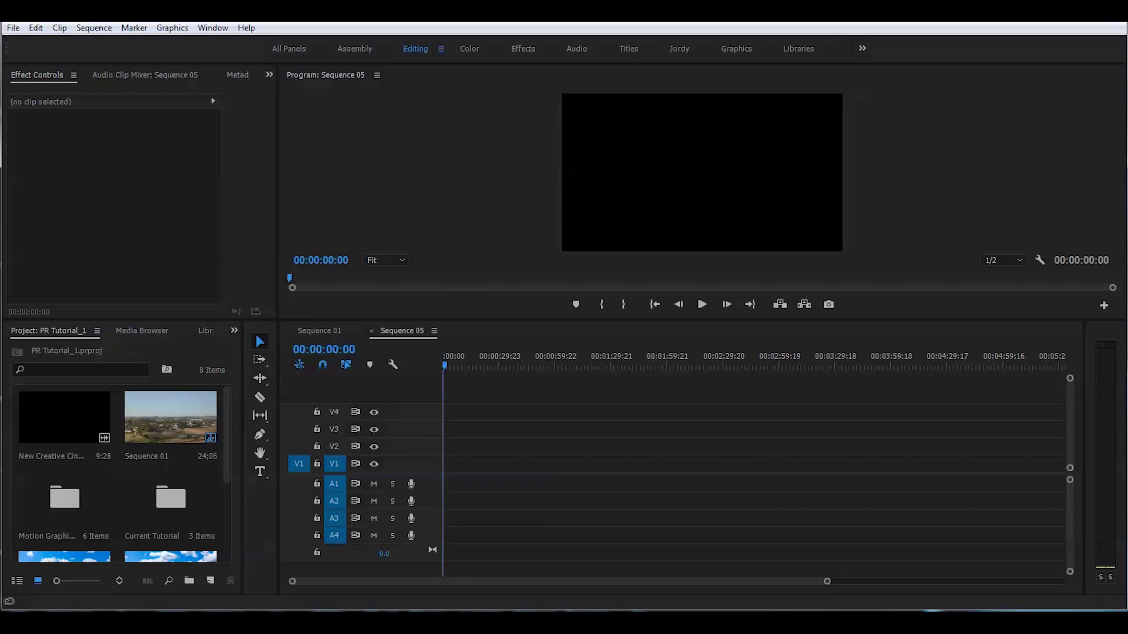
- Place DJI_0023.MP4 at 00:00:00:00 on V4, keeping existing sequence settings, and scrub through it
{"action": "left_click_drag", "start_coordinate": [1116, 453], "coordinate": [449, 422]}
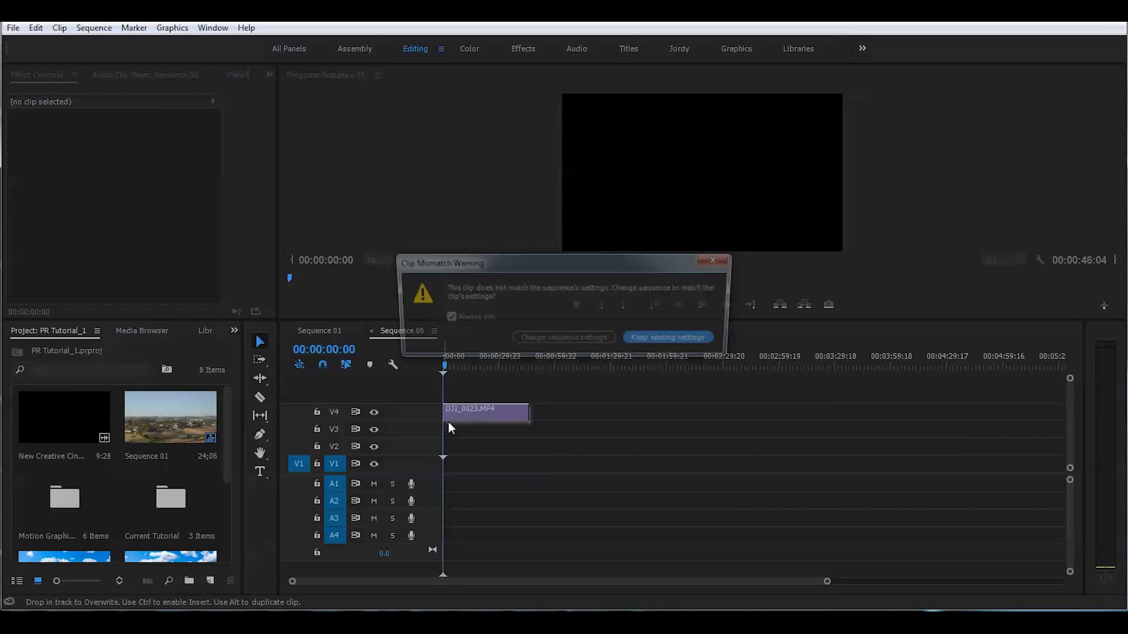
{"action": "left_click", "coordinate": [663, 340]}
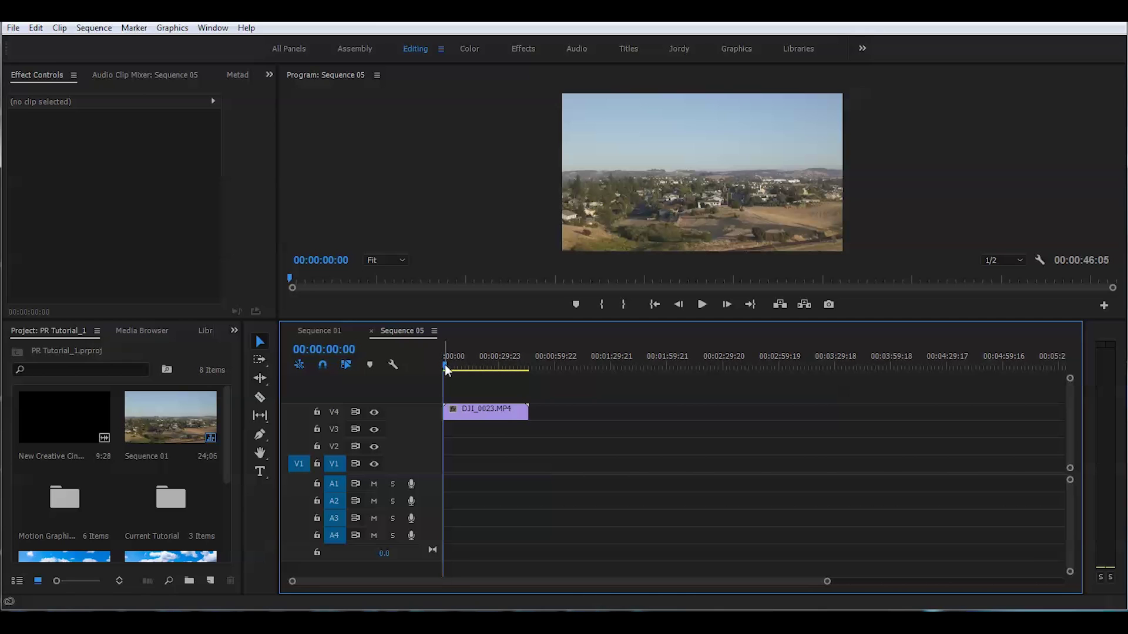
{"action": "left_click_drag", "start_coordinate": [445, 364], "coordinate": [449, 364]}
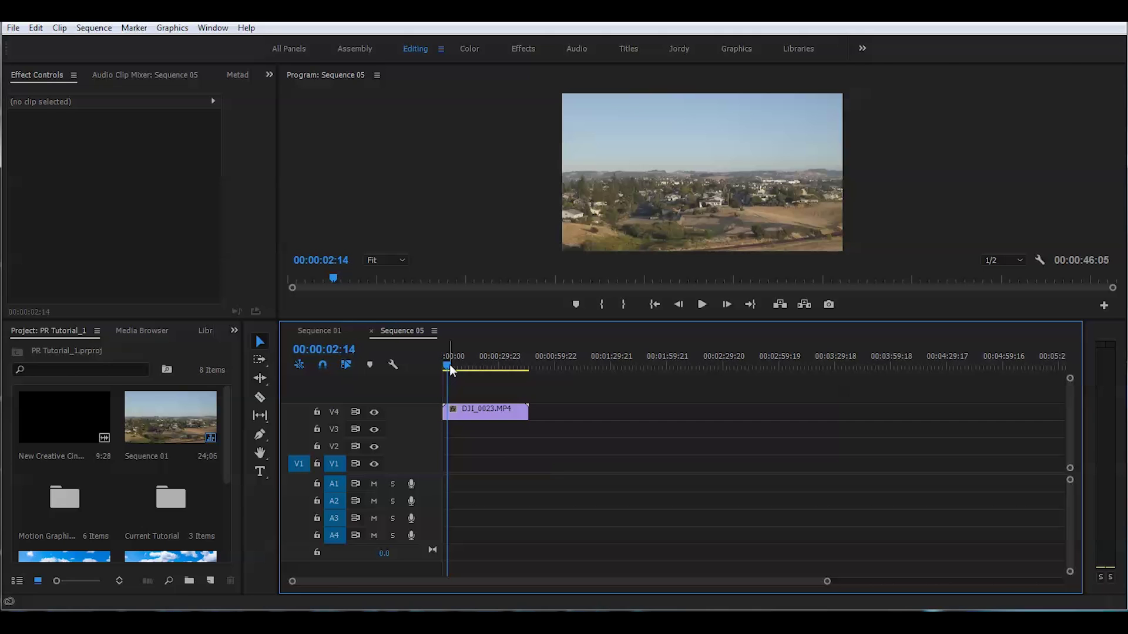
{"action": "mouse_move", "coordinate": [446, 365]}
{"action": "left_mouse_down"}
{"action": "mouse_move", "coordinate": [467, 365]}
{"action": "mouse_move", "coordinate": [443, 366]}
{"action": "left_mouse_up"}
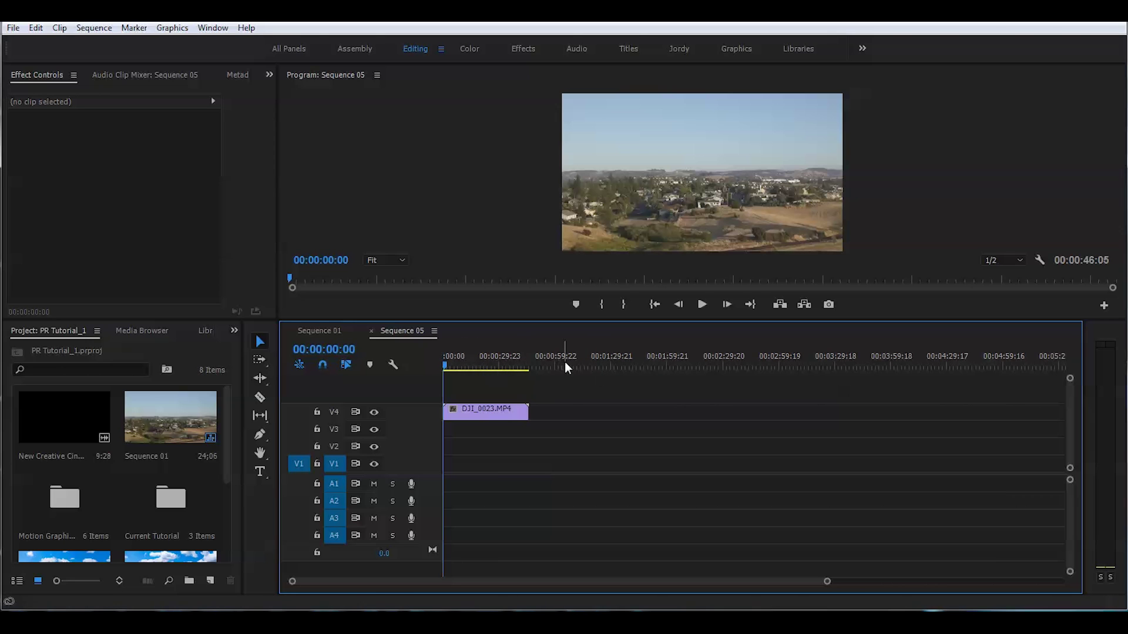
{"action": "left_click_drag", "start_coordinate": [445, 363], "coordinate": [452, 365]}
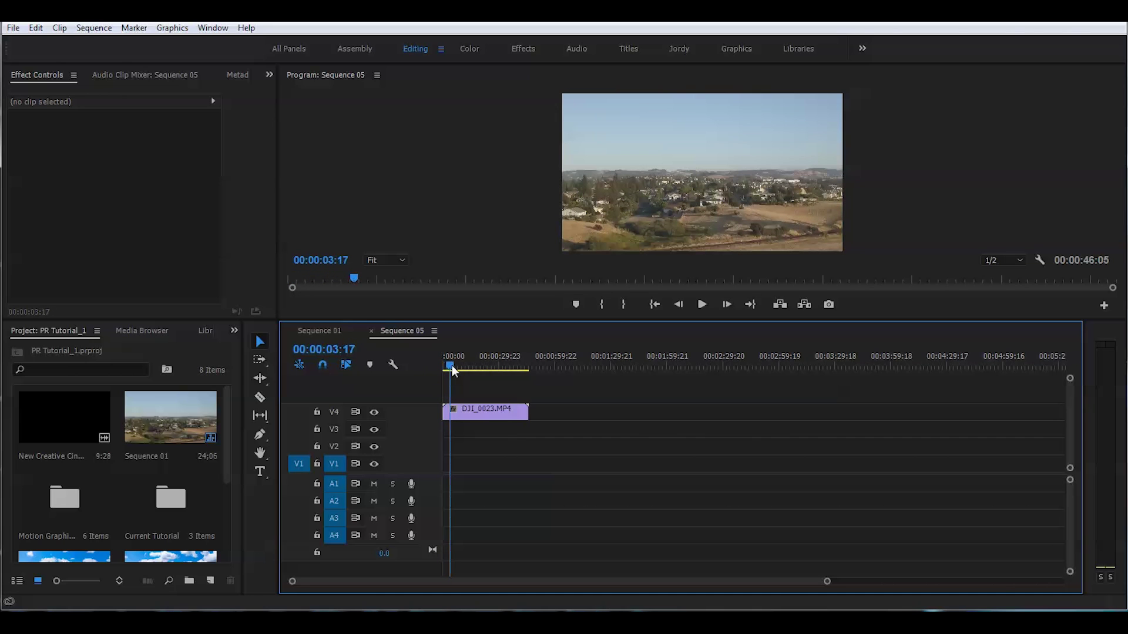
- Trim 3:17 off the drone clip's head and cut its tail at 00:00:15:14
{"action": "left_click_drag", "start_coordinate": [447, 414], "coordinate": [450, 414]}
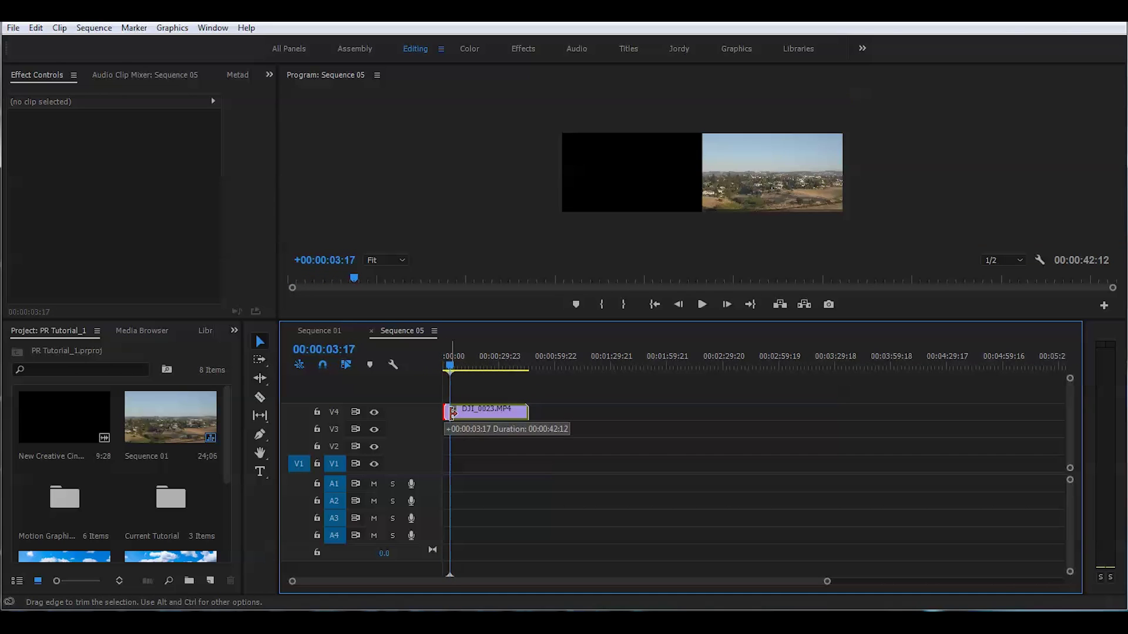
{"action": "left_click", "coordinate": [482, 411]}
{"action": "left_click", "coordinate": [700, 304]}
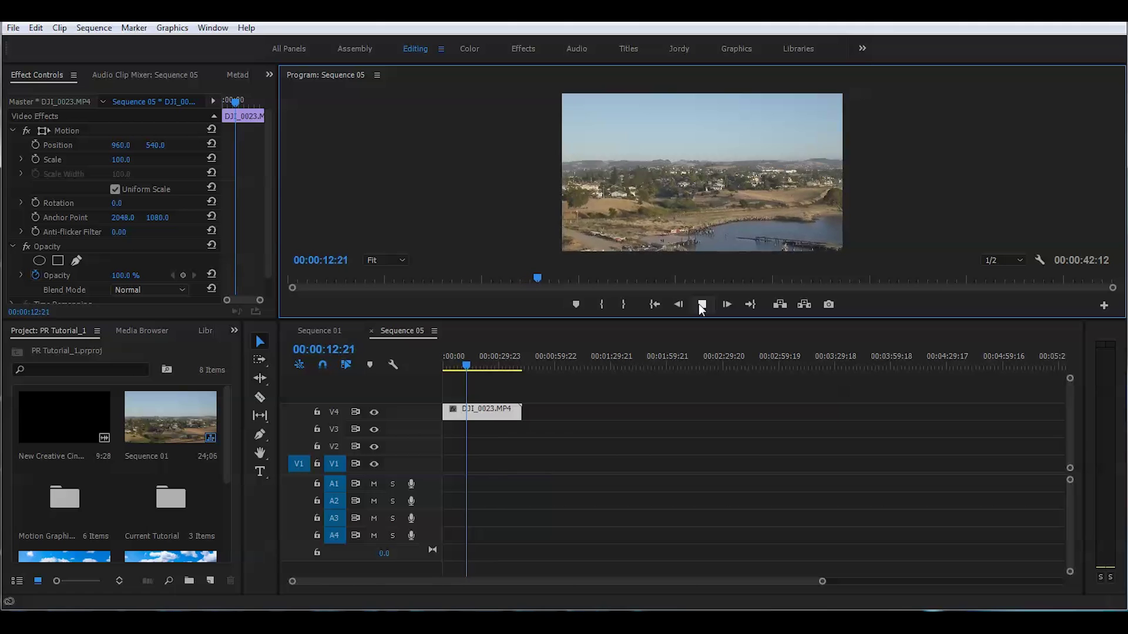
{"action": "left_click", "coordinate": [699, 304]}
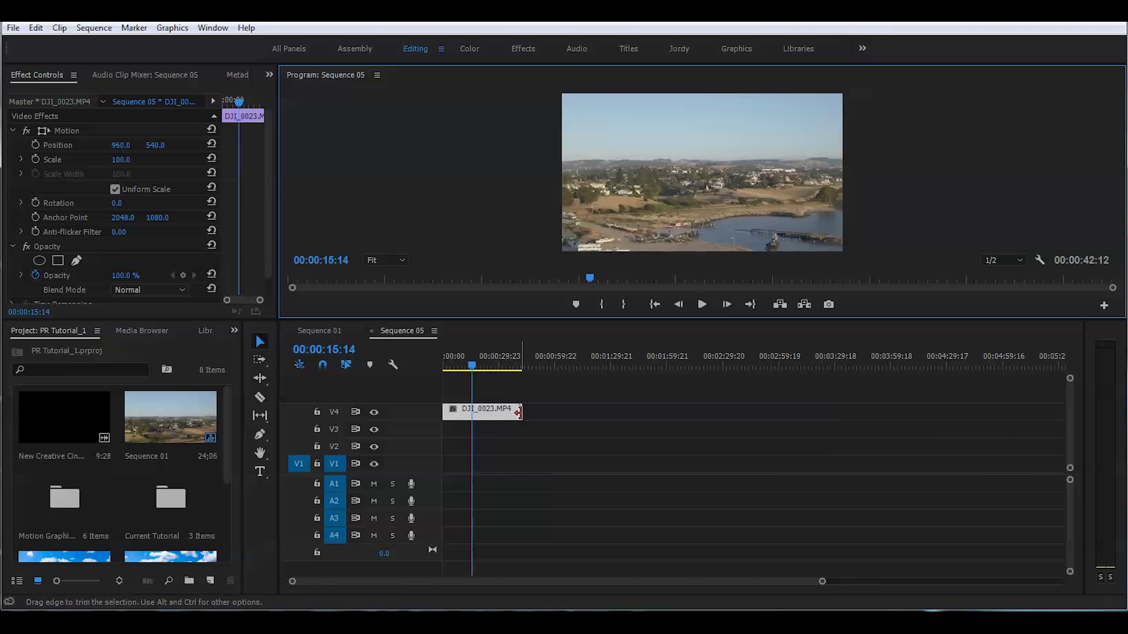
{"action": "left_click_drag", "start_coordinate": [521, 414], "coordinate": [487, 411]}
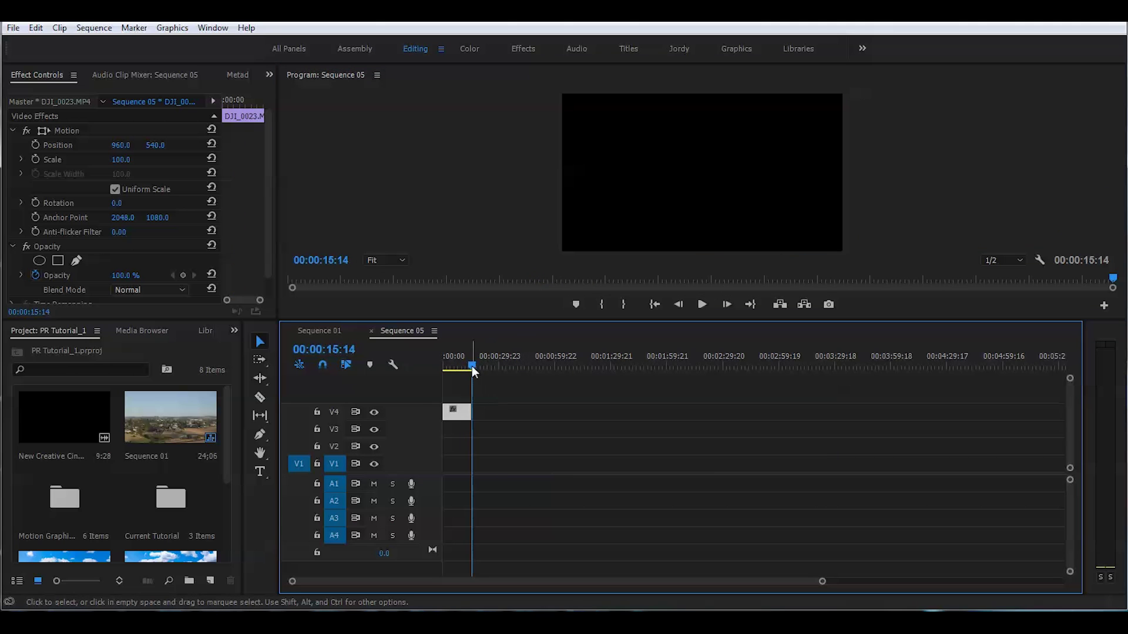
{"action": "left_click", "coordinate": [454, 363]}
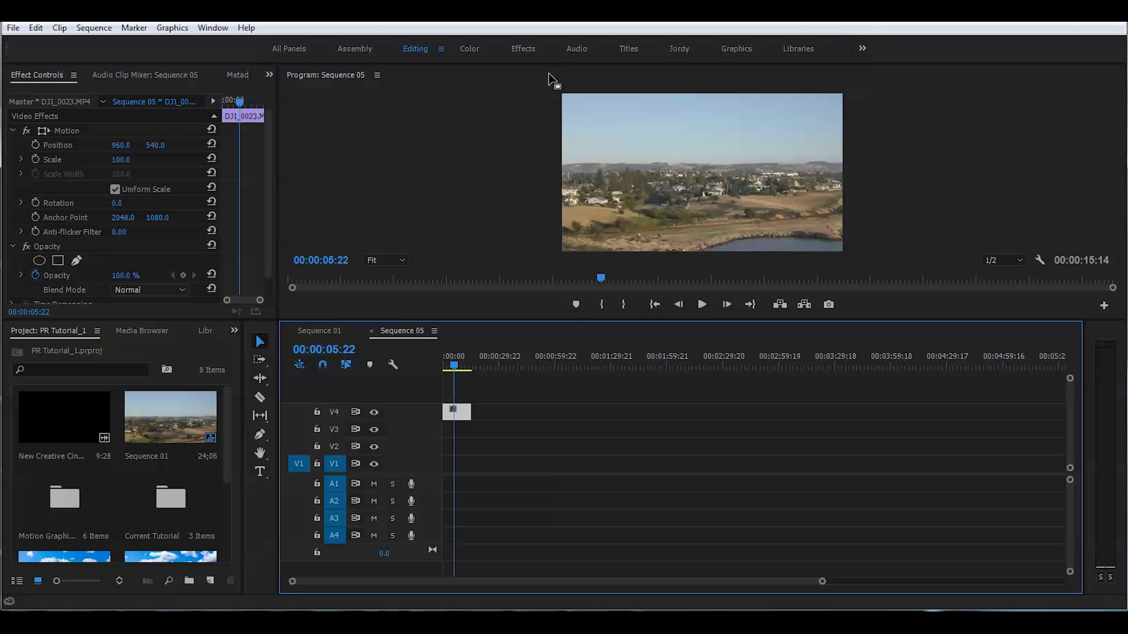
- In the Color workspace, raise Lumetri Basic Correction Saturation from 118.6 to 144.1
{"action": "left_click", "coordinate": [469, 48]}
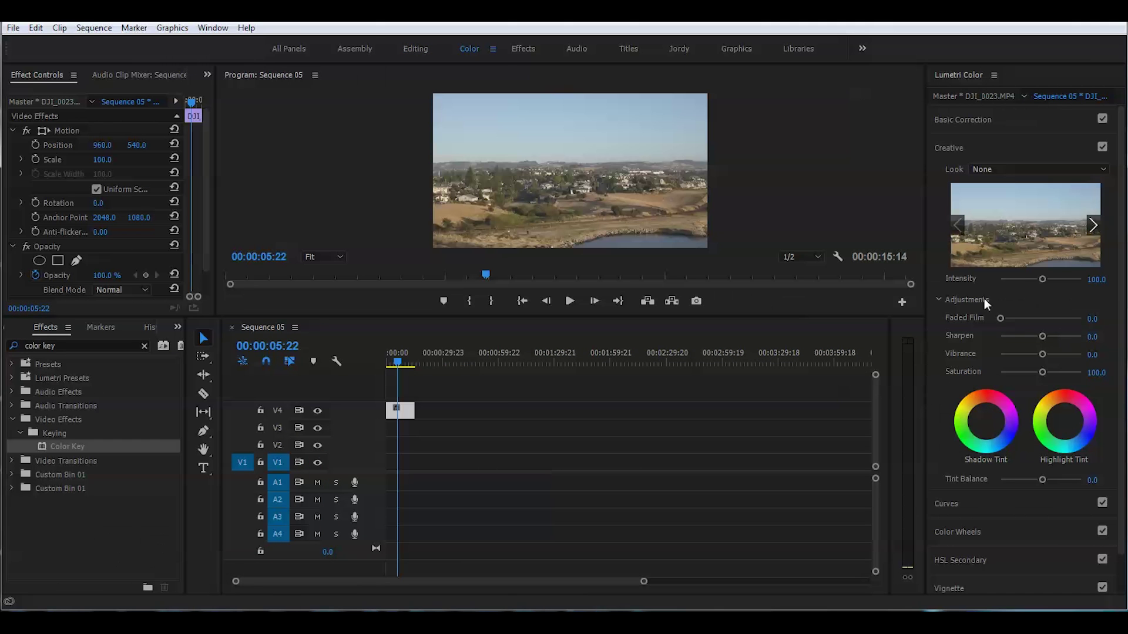
{"action": "left_click", "coordinate": [981, 149]}
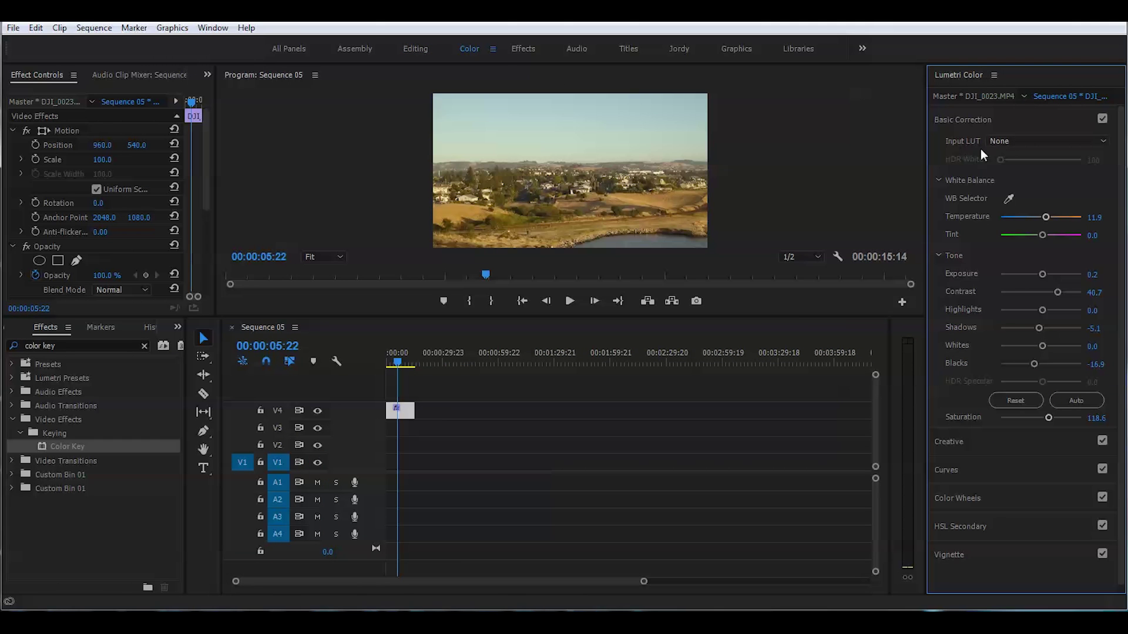
{"action": "left_click", "coordinate": [956, 120]}
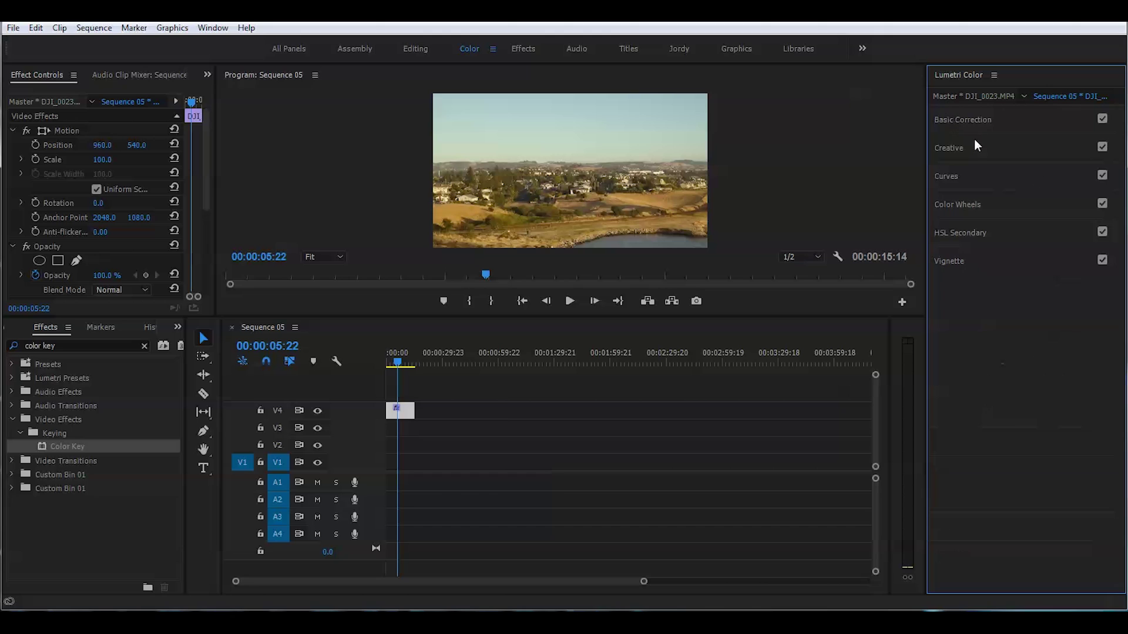
{"action": "left_click", "coordinate": [956, 120]}
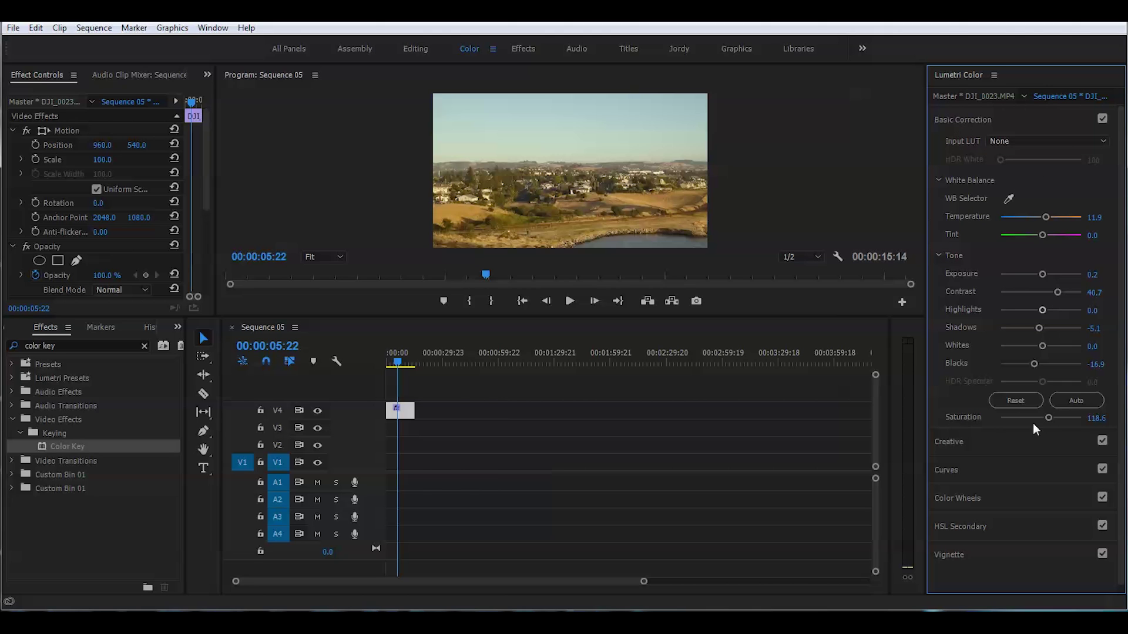
{"action": "left_click_drag", "start_coordinate": [1051, 418], "coordinate": [1057, 417]}
- Toggle the Lumetri Color effect off and on to compare, then return to Editing
{"action": "scroll", "coordinate": [27, 248], "scroll_direction": "down", "scroll_amount": 3}
{"action": "left_click", "coordinate": [27, 248]}
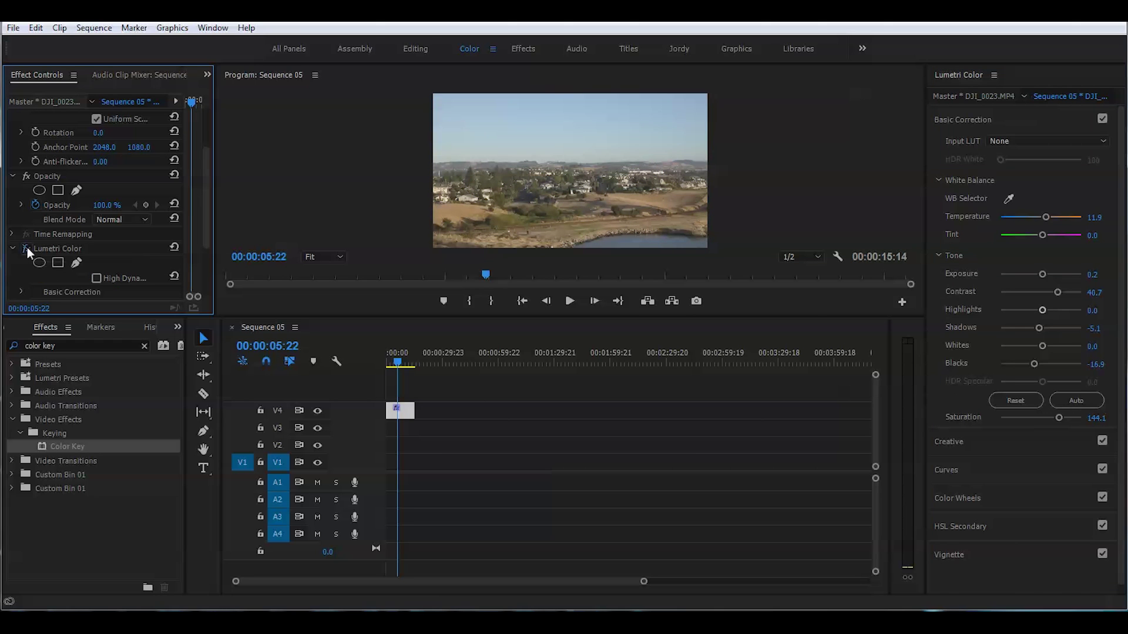
{"action": "left_click", "coordinate": [27, 248]}
{"action": "left_click", "coordinate": [27, 248]}
{"action": "left_click", "coordinate": [27, 248]}
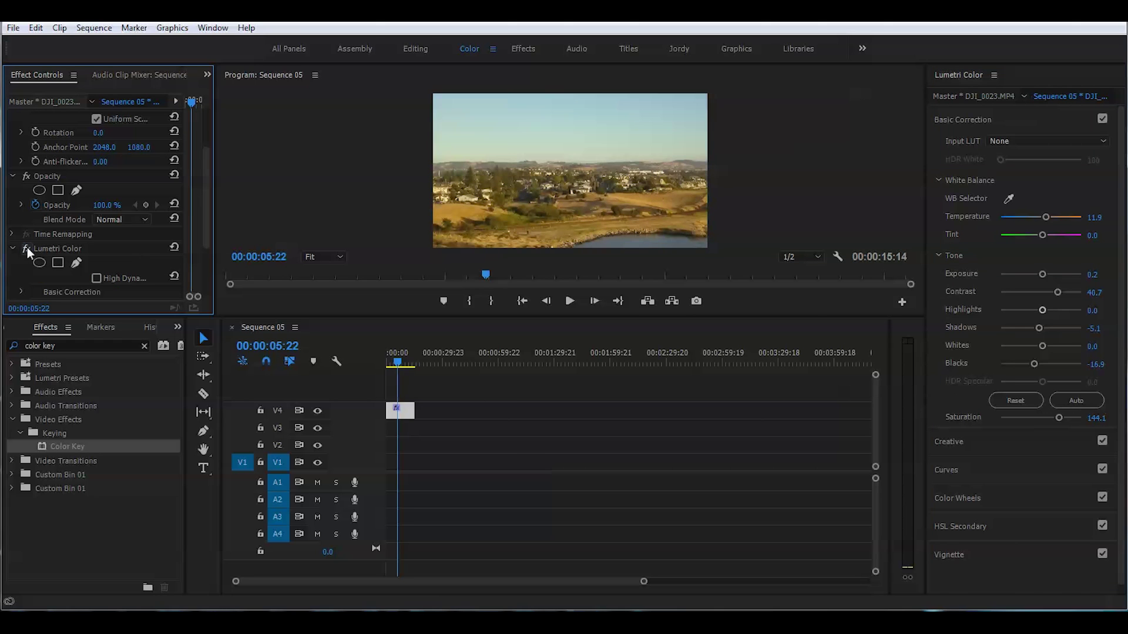
{"action": "left_click", "coordinate": [421, 50]}
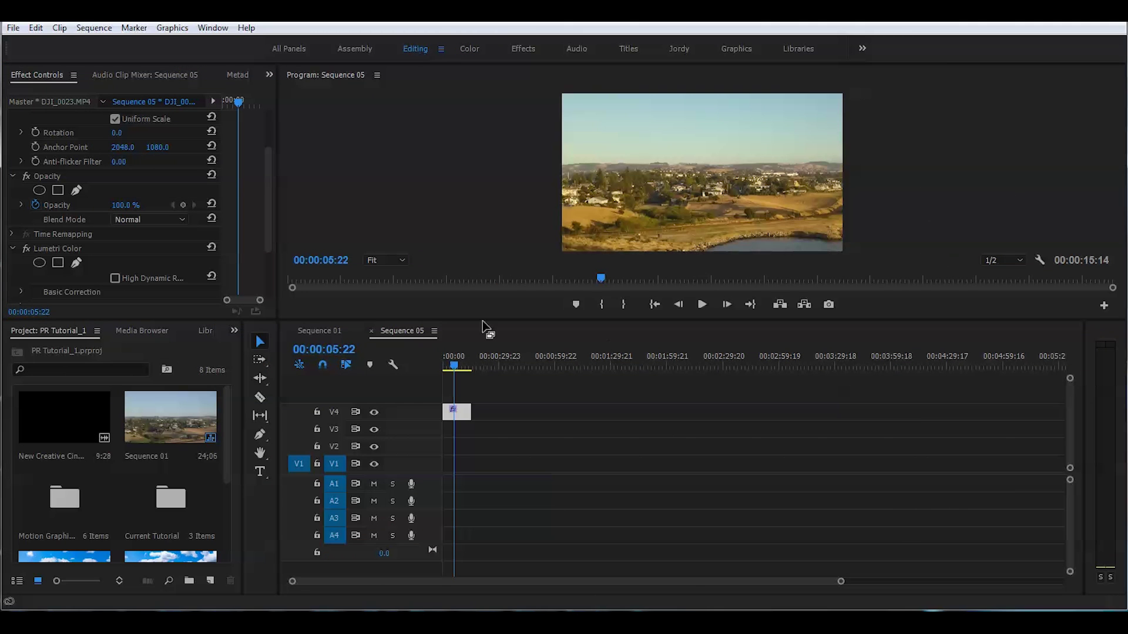
- Apply Color Key to the V4 drone clip and sample the pale sky as its Key Color
{"action": "left_click", "coordinate": [233, 330]}
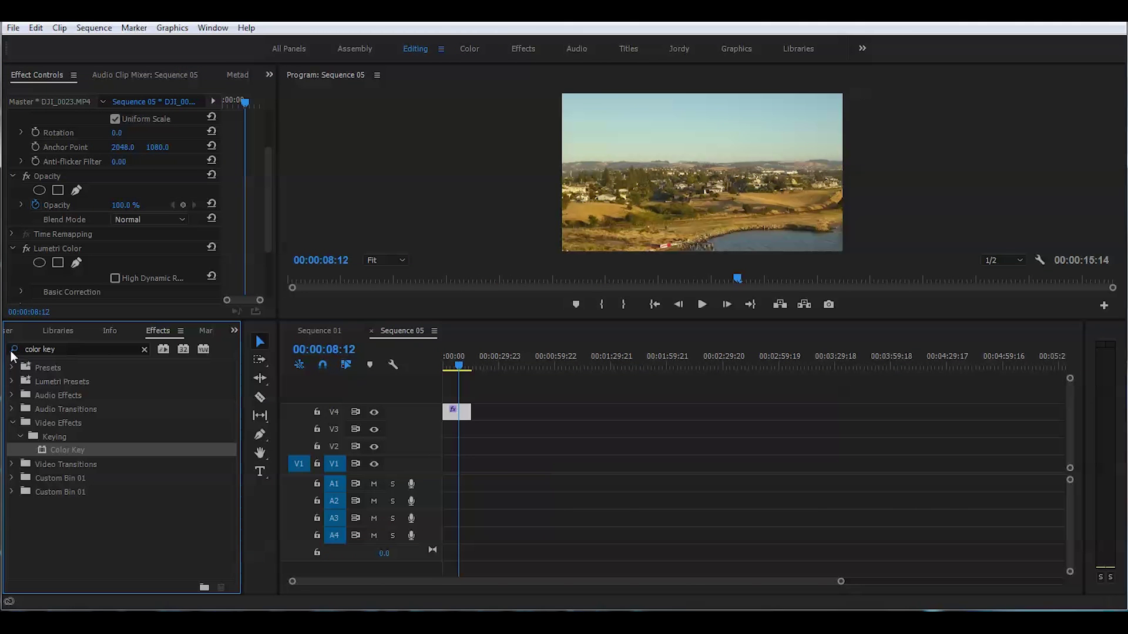
{"action": "left_click_drag", "start_coordinate": [68, 450], "coordinate": [458, 411]}
{"action": "scroll", "coordinate": [264, 281], "scroll_direction": "down", "scroll_amount": 5}
{"action": "left_click", "coordinate": [133, 238]}
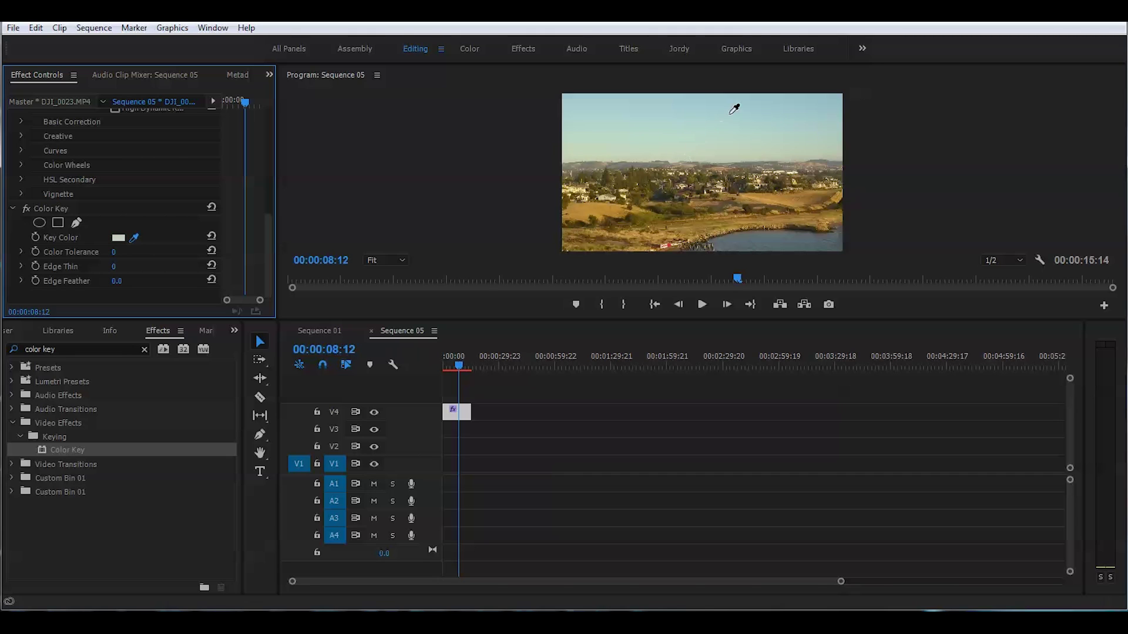
{"action": "left_click", "coordinate": [803, 114]}
{"action": "left_click", "coordinate": [701, 133]}
- Set Color Key to Color Tolerance 56, Edge Thin -2, Edge Feather 0.2; add the cloud timelapse
{"action": "left_click_drag", "start_coordinate": [115, 252], "coordinate": [137, 251]}
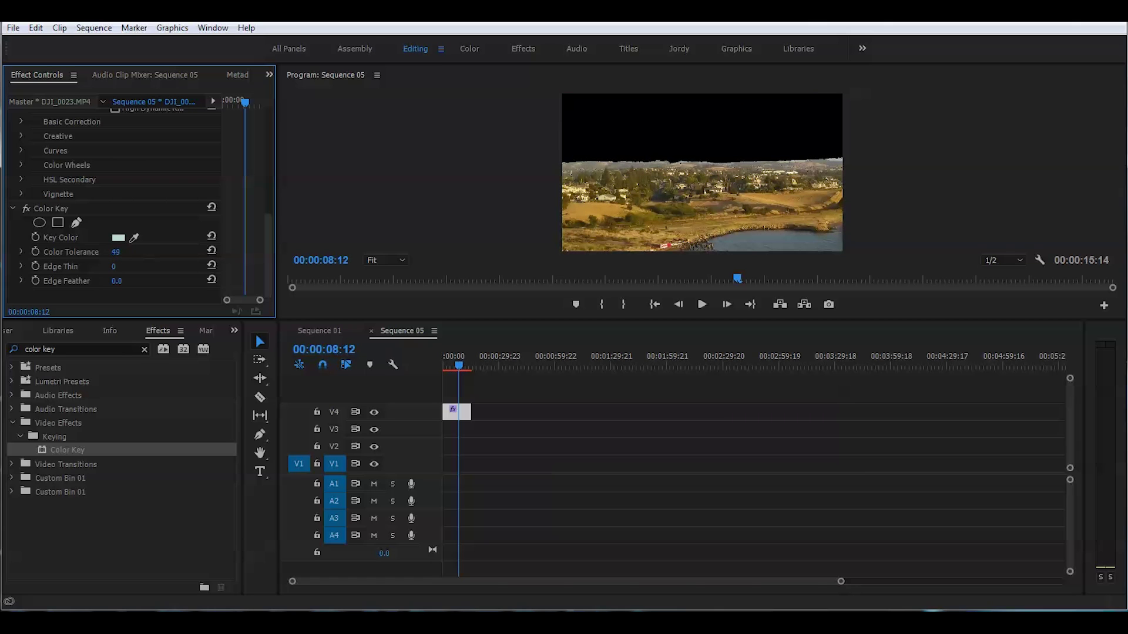
{"action": "left_click_drag", "start_coordinate": [116, 251], "coordinate": [120, 251]}
{"action": "left_click_drag", "start_coordinate": [113, 266], "coordinate": [113, 266]}
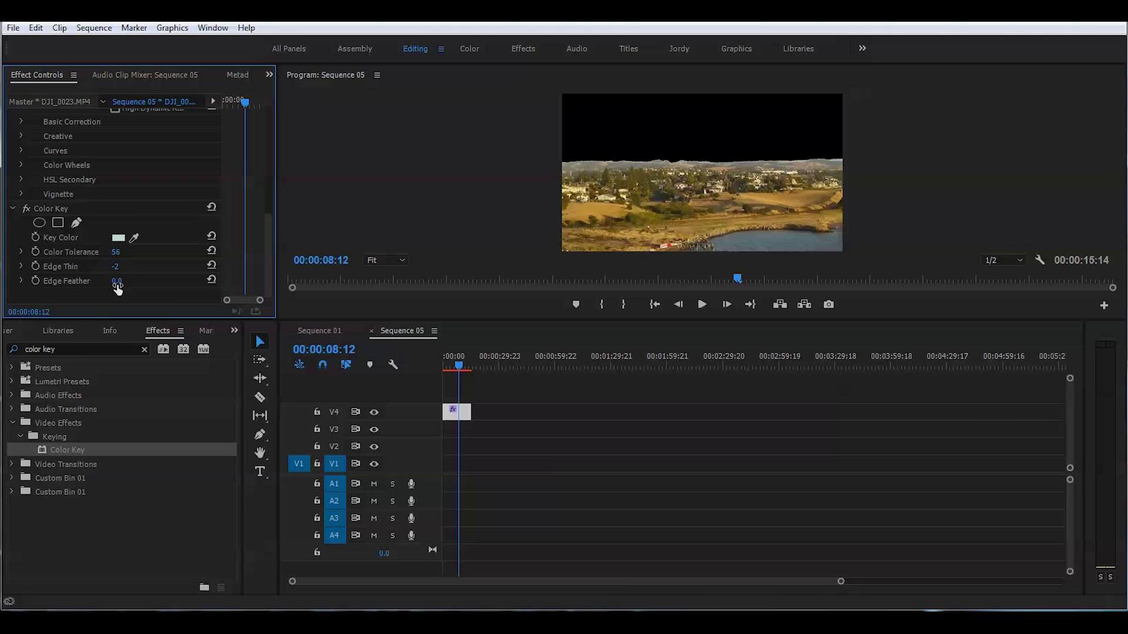
{"action": "left_click_drag", "start_coordinate": [117, 281], "coordinate": [113, 281]}
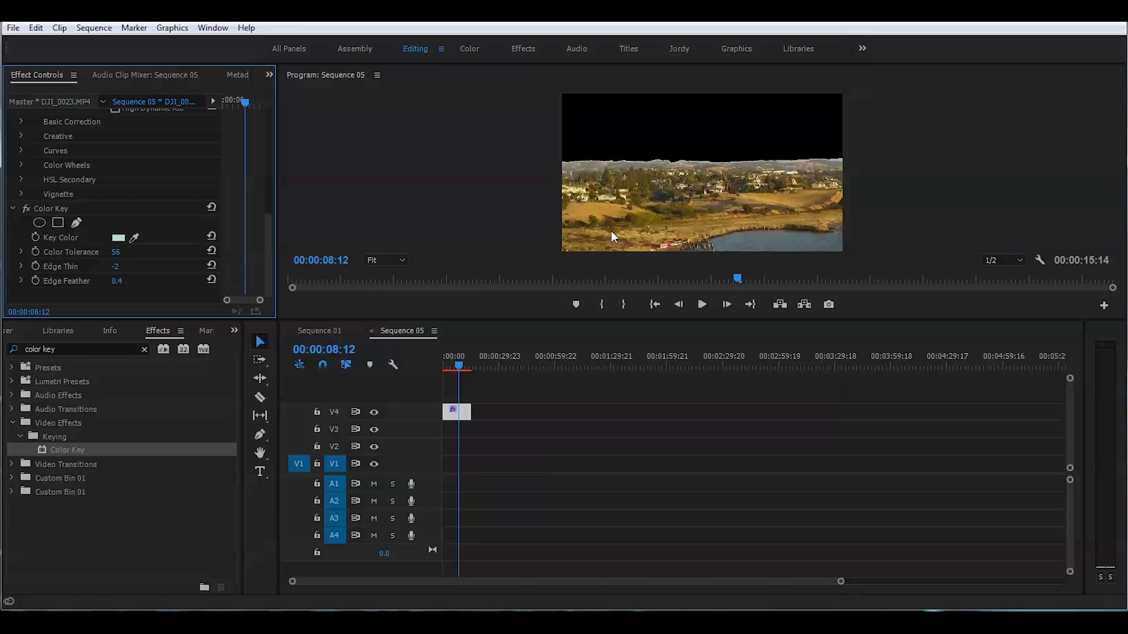
{"action": "left_click_drag", "start_coordinate": [116, 281], "coordinate": [118, 281]}
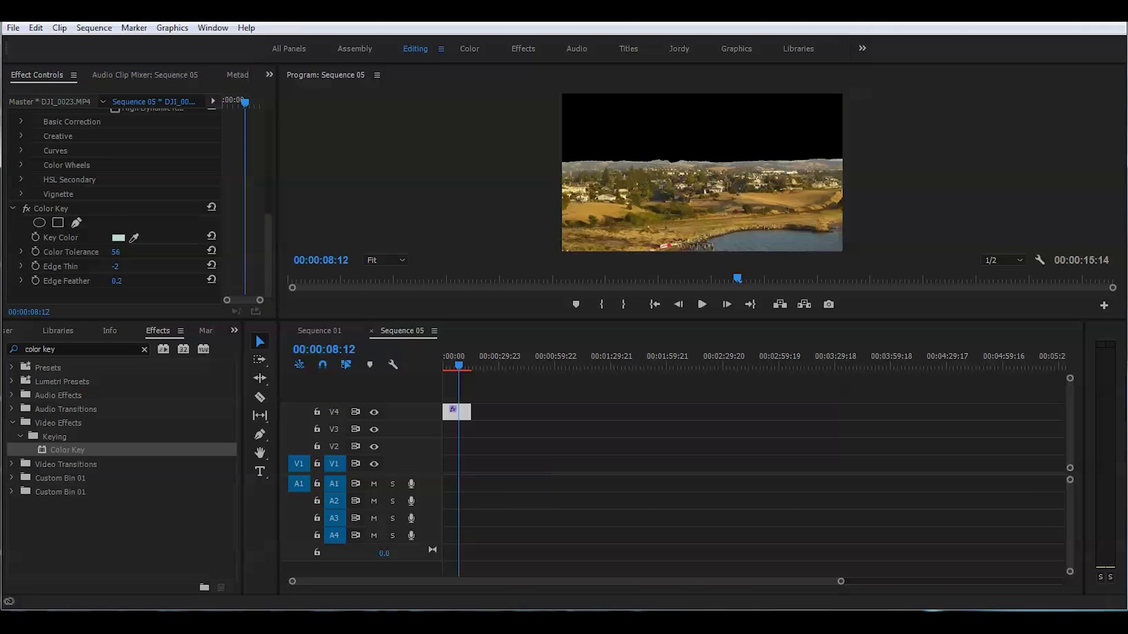
{"action": "left_click_drag", "start_coordinate": [564, 412], "coordinate": [464, 426]}
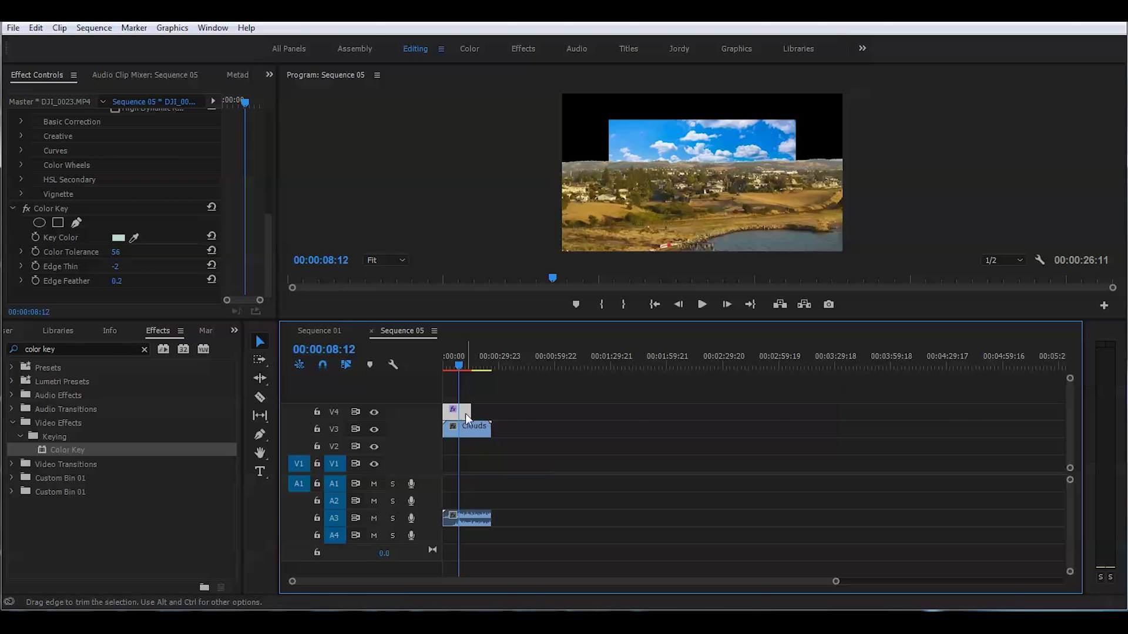
- Scale the Clouds clip up to fill the sky and trim it to the drone clip
{"action": "left_click", "coordinate": [464, 426]}
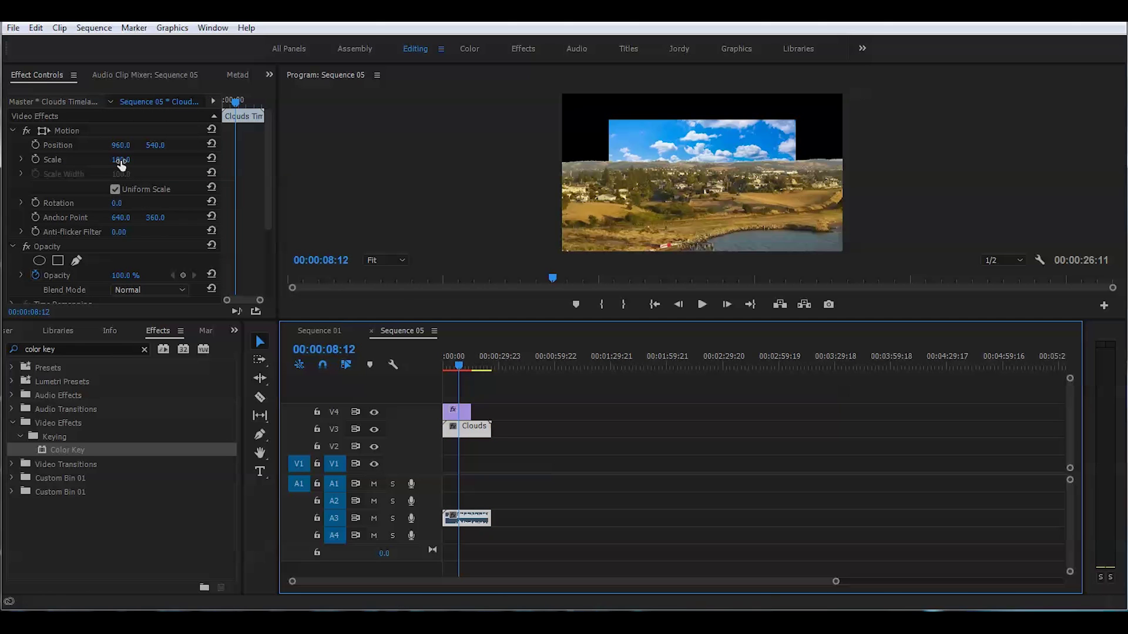
{"action": "left_click_drag", "start_coordinate": [120, 164], "coordinate": [159, 164]}
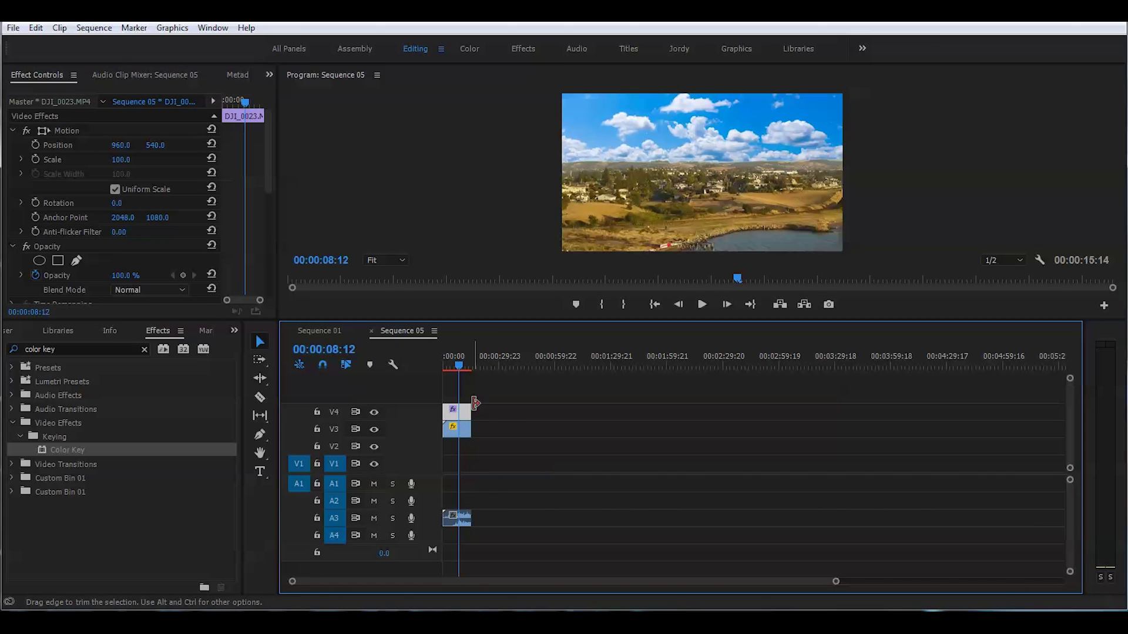
{"action": "left_click", "coordinate": [268, 182]}
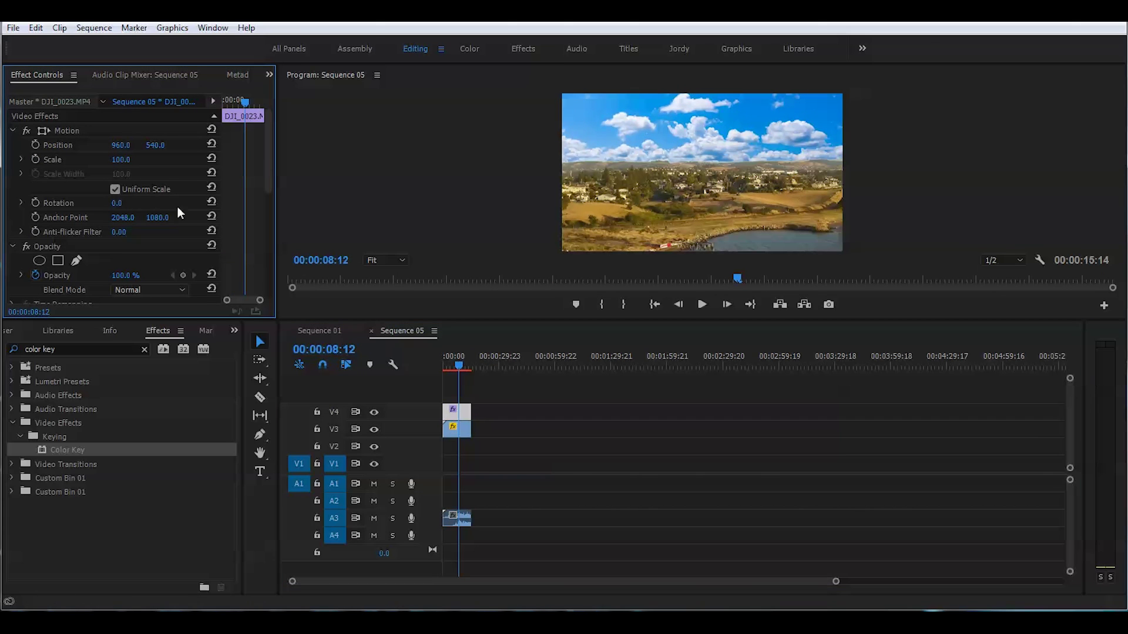
{"action": "left_click_drag", "start_coordinate": [270, 168], "coordinate": [267, 220]}
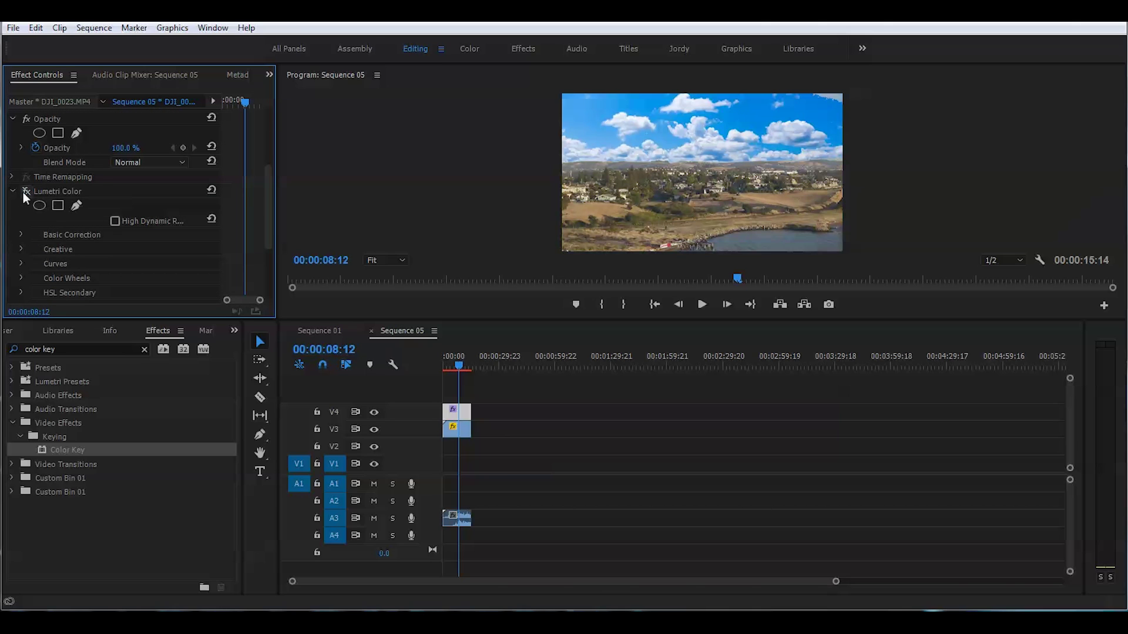
- Re-enable the drone clip's Lumetri Color and play the composite back from the start
{"action": "left_click", "coordinate": [26, 192]}
{"action": "left_click_drag", "start_coordinate": [26, 192], "coordinate": [665, 332]}
{"action": "left_click_drag", "start_coordinate": [460, 364], "coordinate": [444, 364]}
{"action": "left_click", "coordinate": [702, 305]}
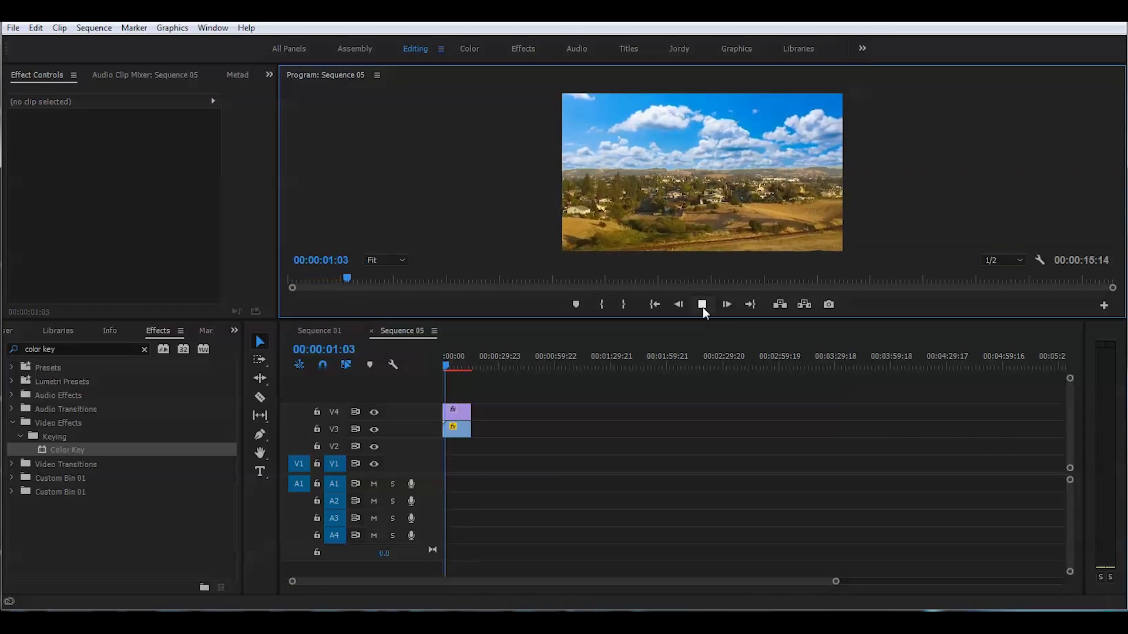